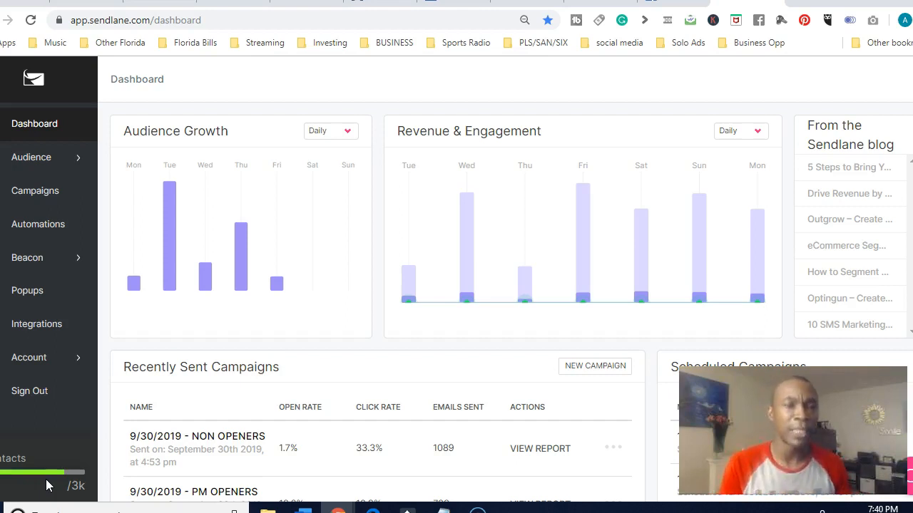
Create a new email campaign and name it "Test 1"
left_click(46, 192)
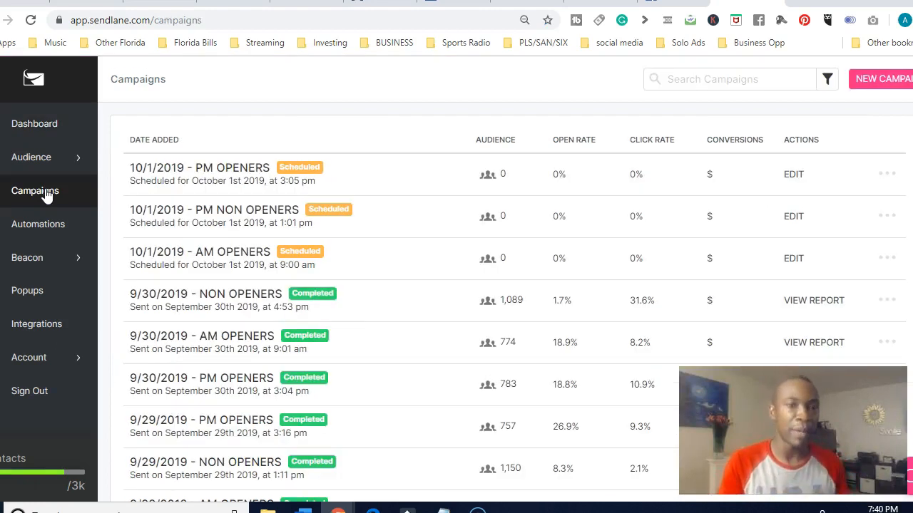
left_click(880, 80)
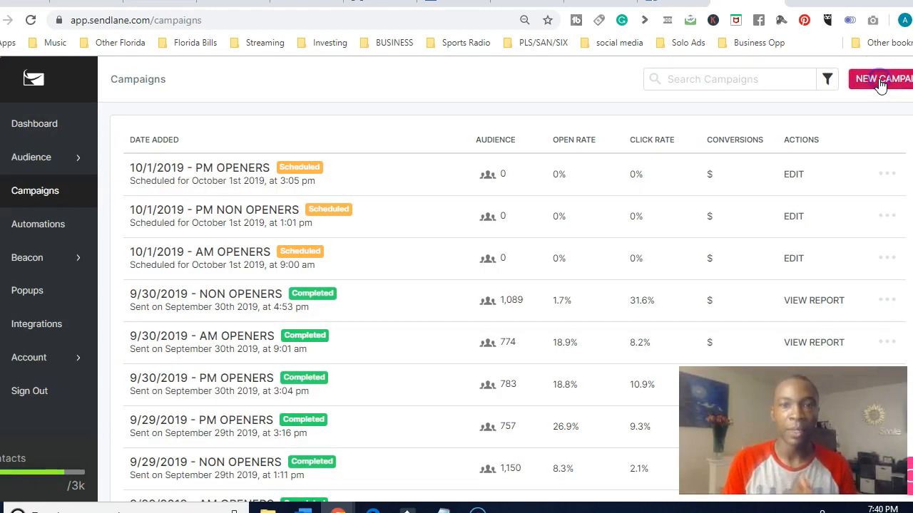
left_click(423, 191)
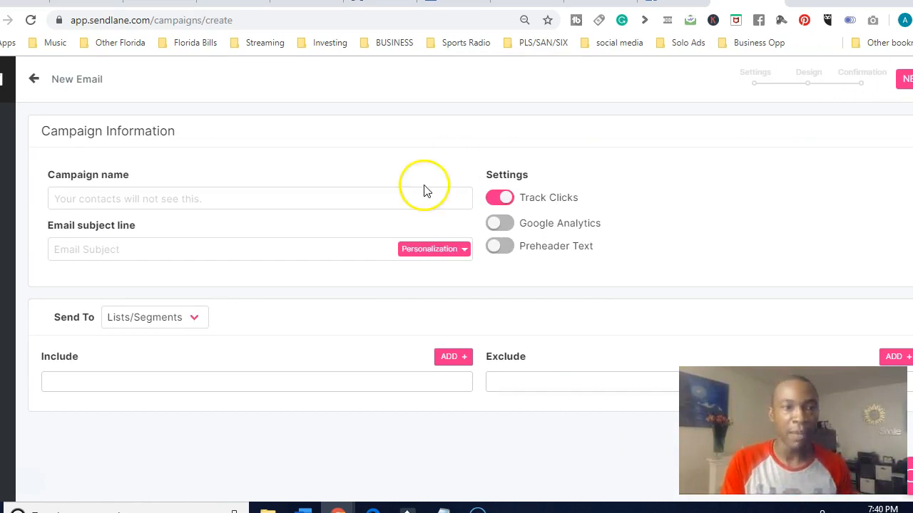
left_click(280, 202)
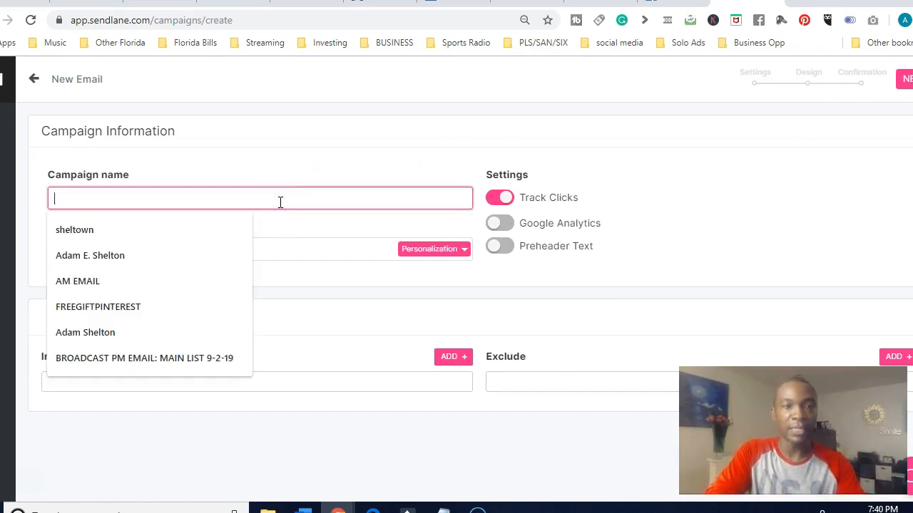
type("Test 1")
Set the campaign's email subject line to "Test Today"
left_click(229, 247)
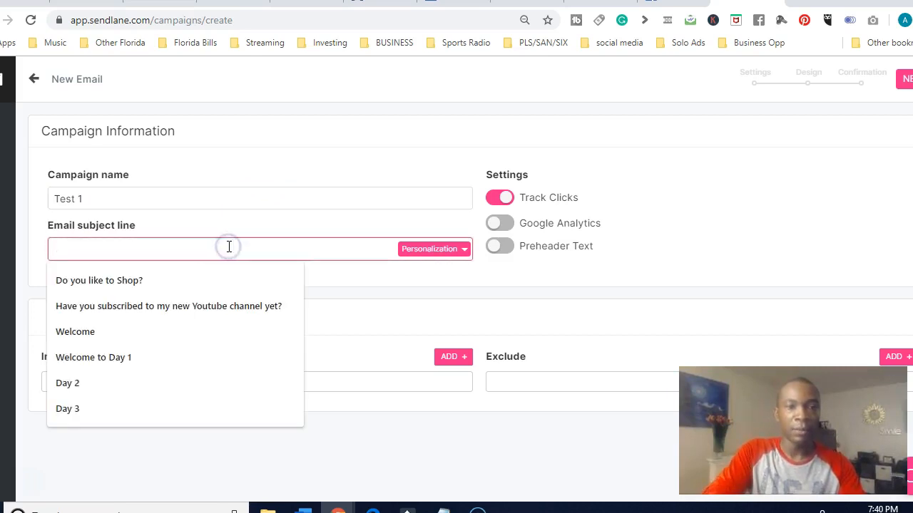
type("TEs")
key("BackSpace")
key("BackSpace")
type("est")
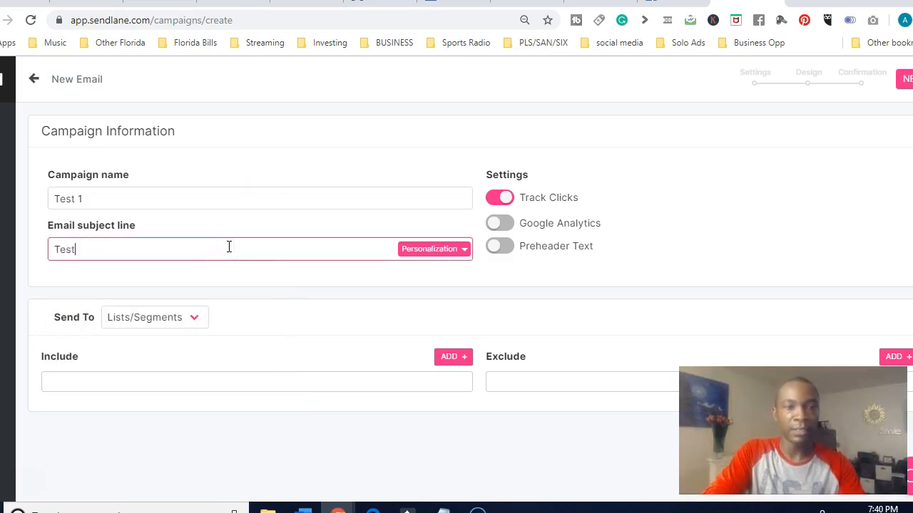
type(" Today")
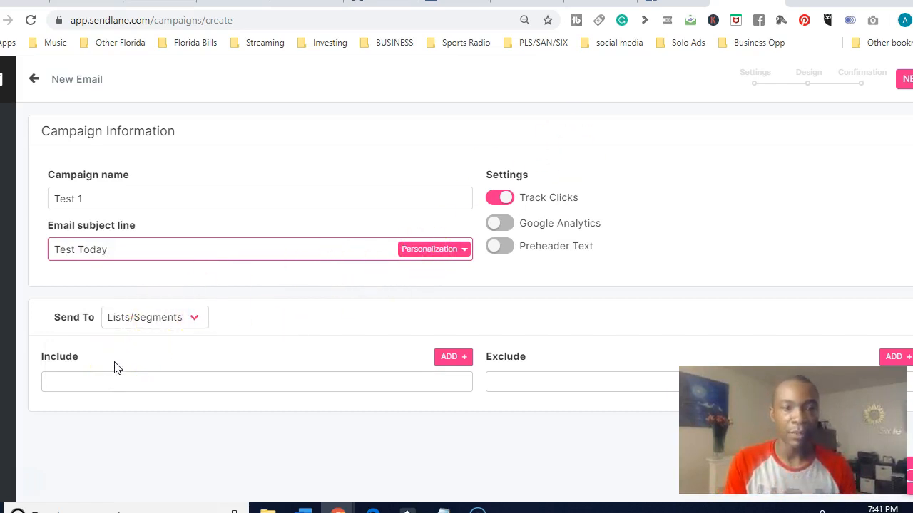
Include the list "Bulk Bin List" as the campaign's audience and save the selection
left_click(903, 78)
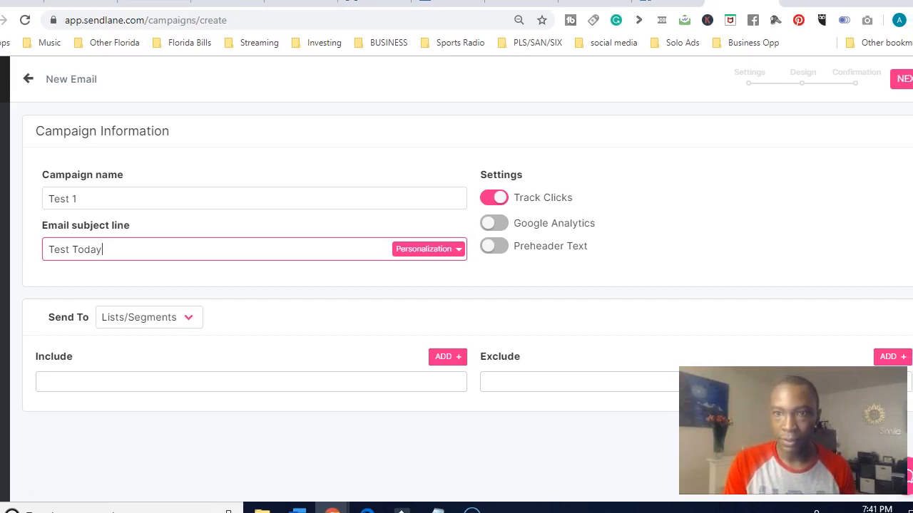
left_click(899, 84)
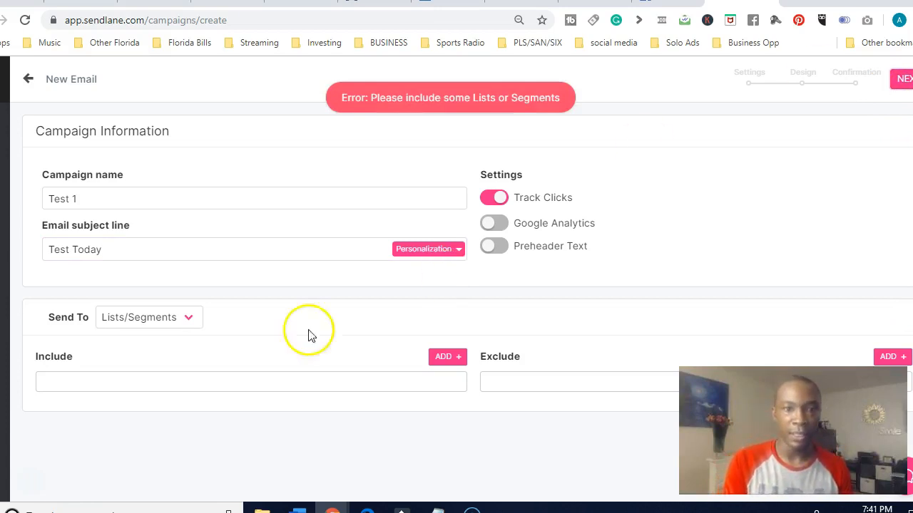
left_click(447, 358)
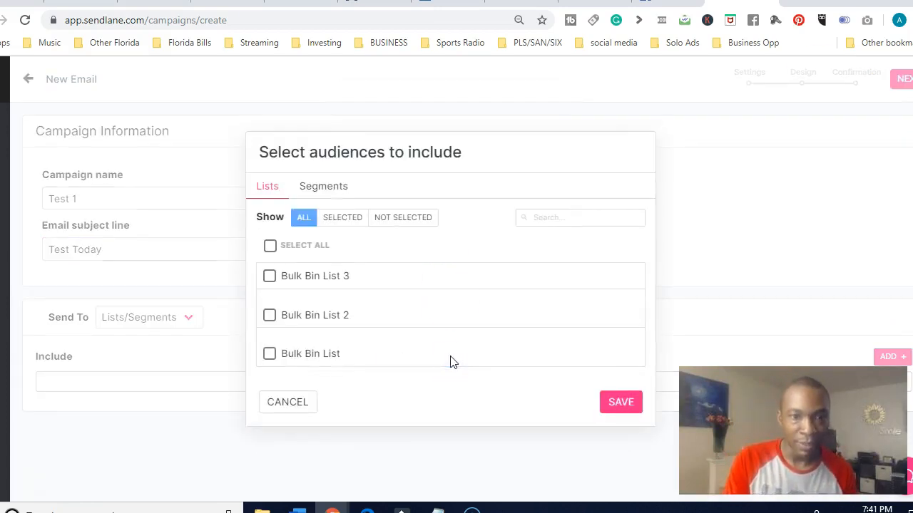
left_click(266, 188)
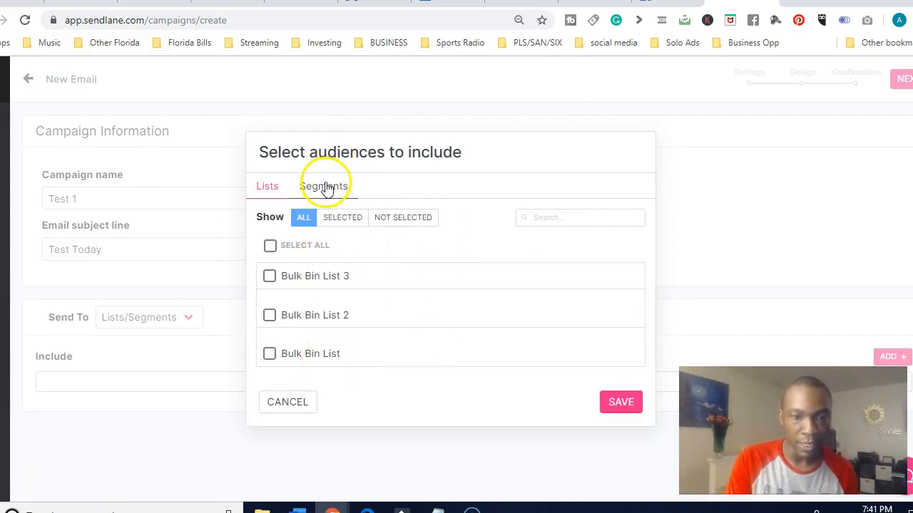
left_click(308, 353)
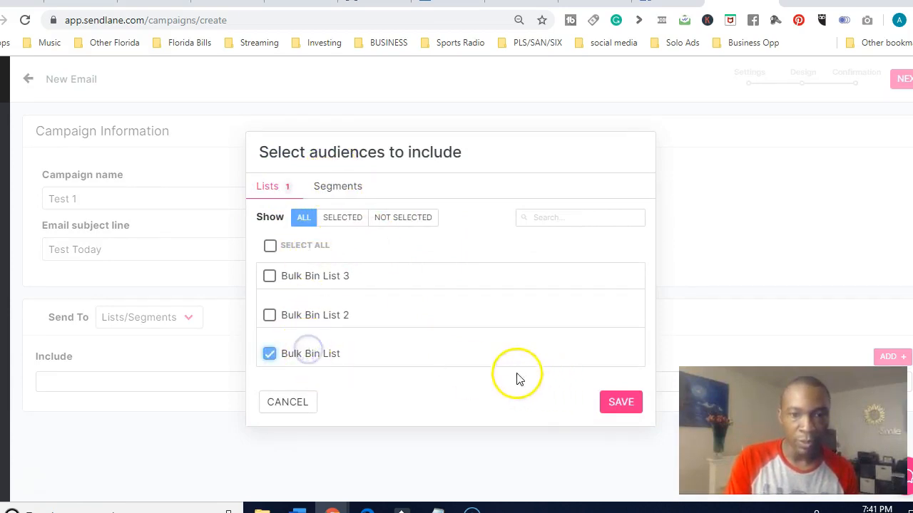
left_click(618, 403)
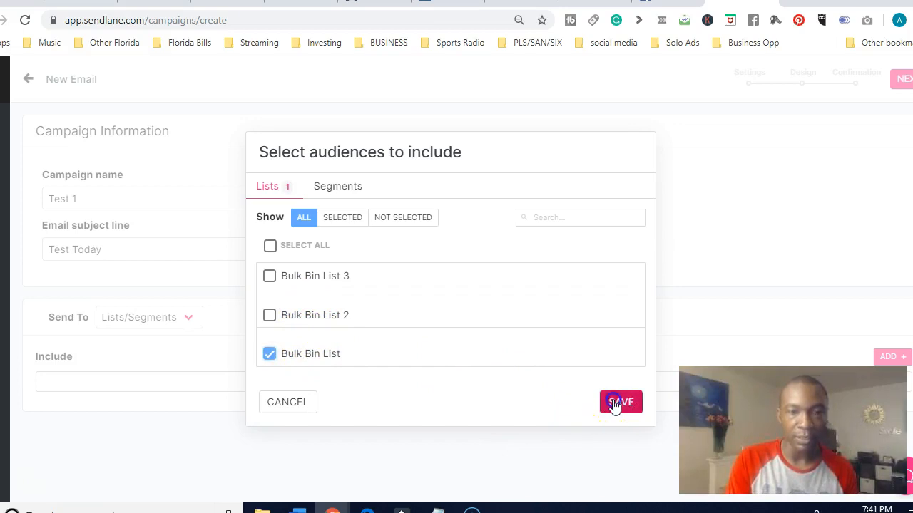
Continue to the email design, start it from scratch and delete the default introductory text
left_click(900, 79)
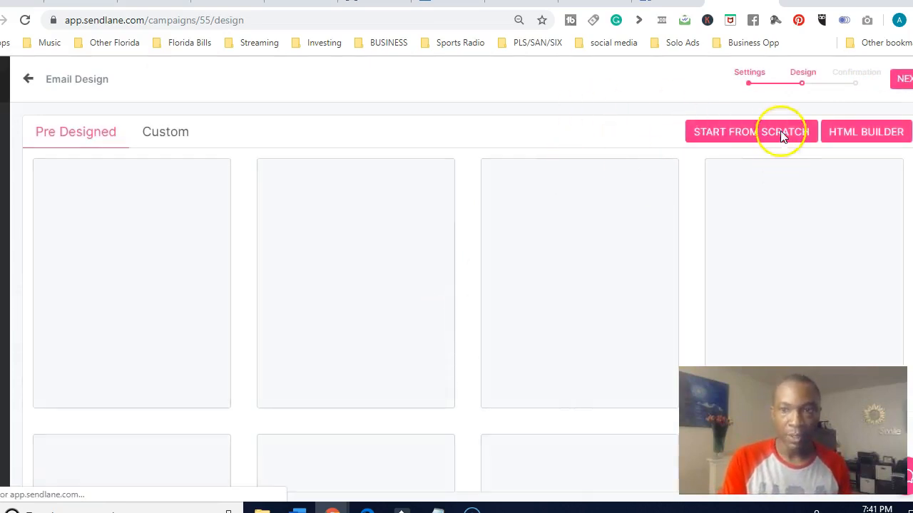
left_click(754, 142)
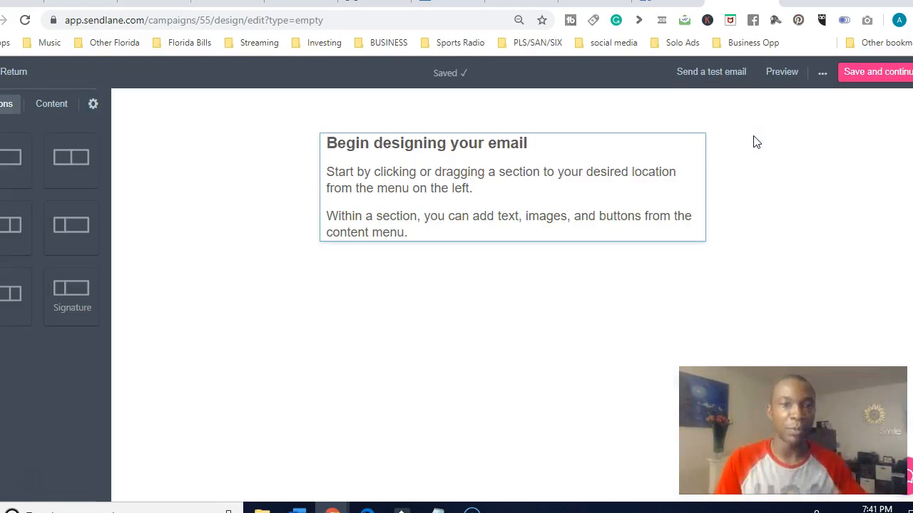
left_click_drag(431, 237, 306, 132)
key("BackSpace")
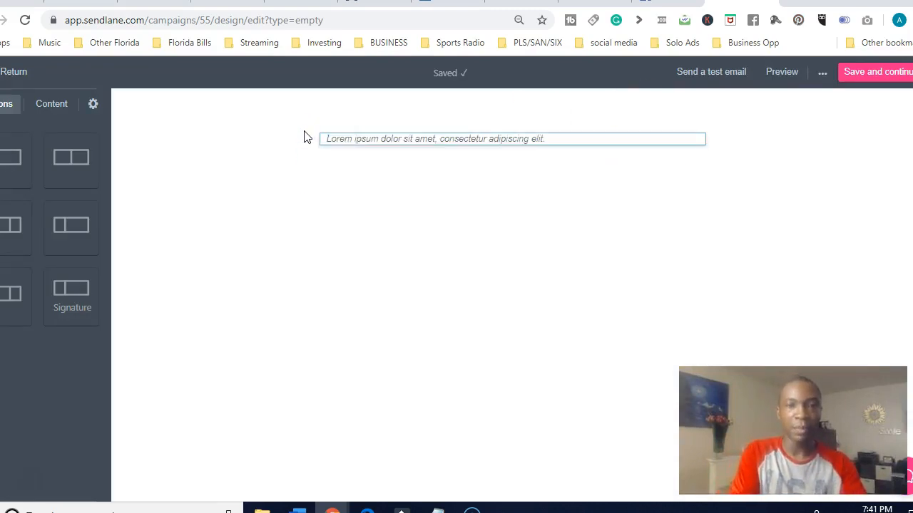
Write "Thank you very much!" in the email's empty text block
left_click(378, 139)
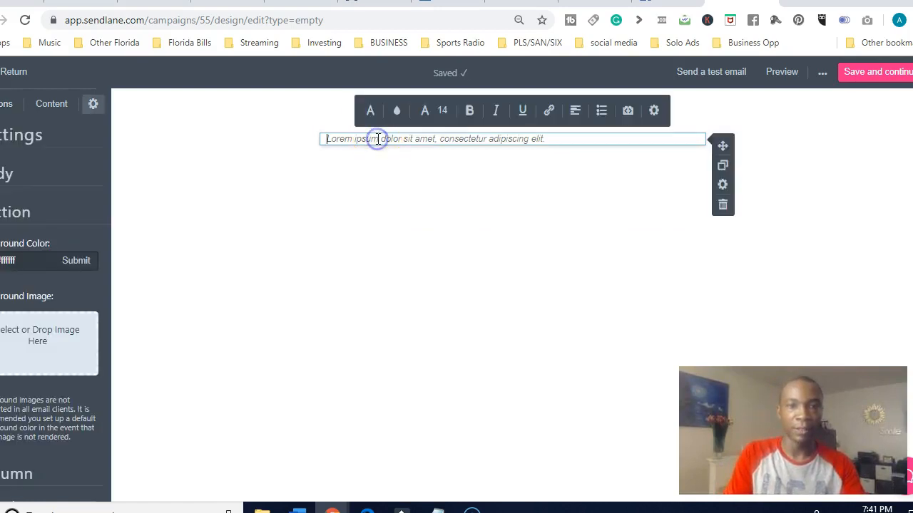
type("t")
key("BackSpace")
type("Thank yoiu y")
key("BackSpace")
key("BackSpace")
key("BackSpace")
type("u very much!")
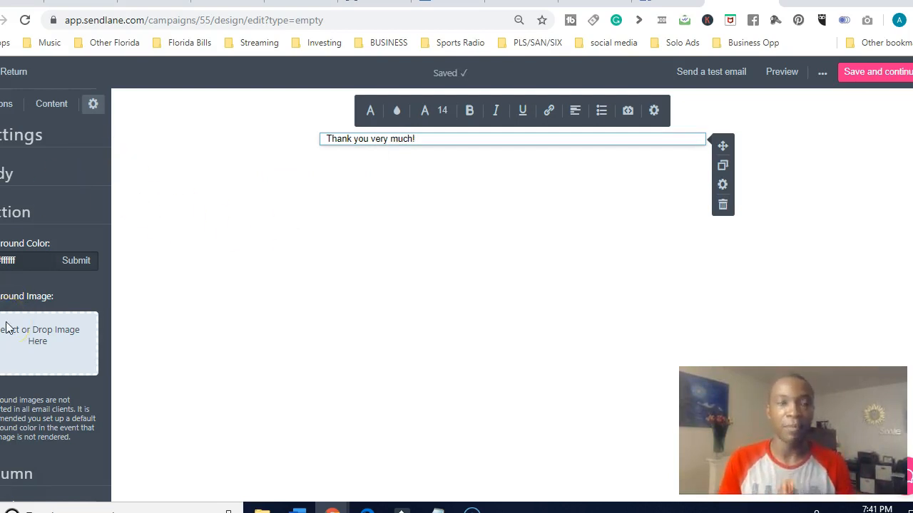
Add a single-column section below the "Thank you very much!" text
left_click(48, 106)
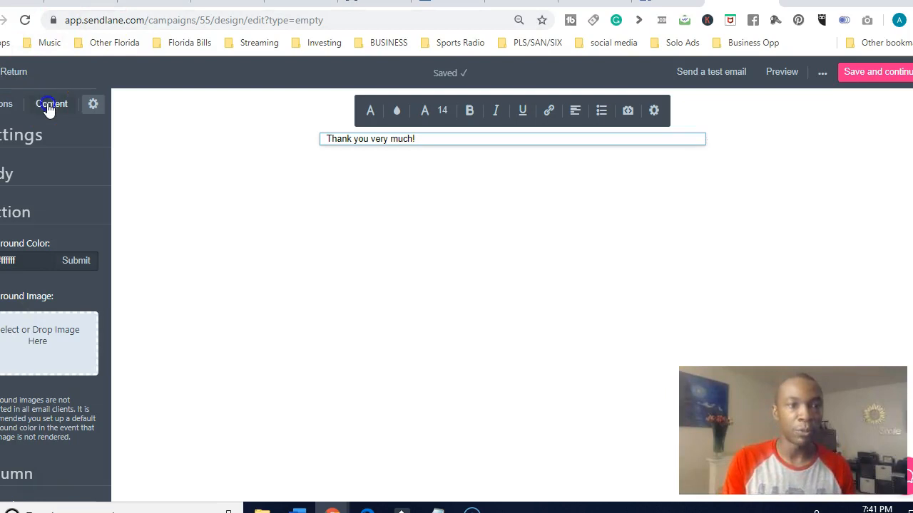
left_click(7, 105)
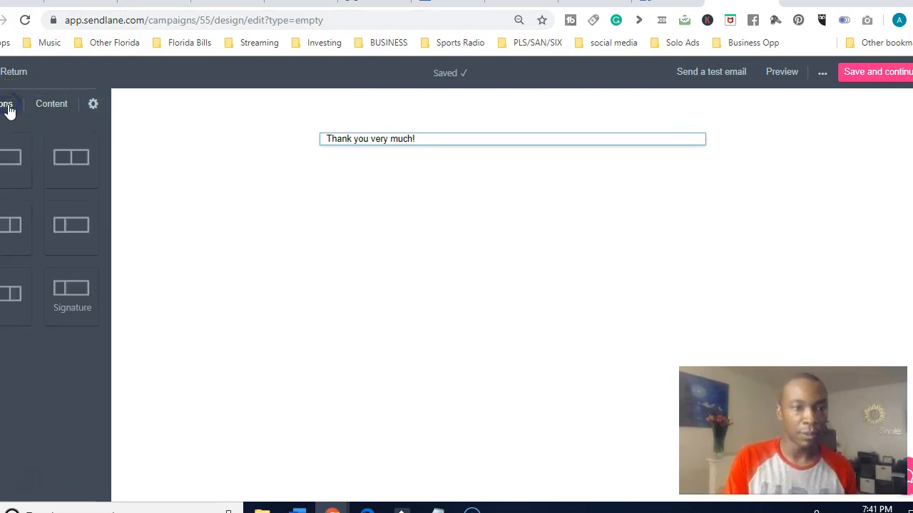
left_click(50, 106)
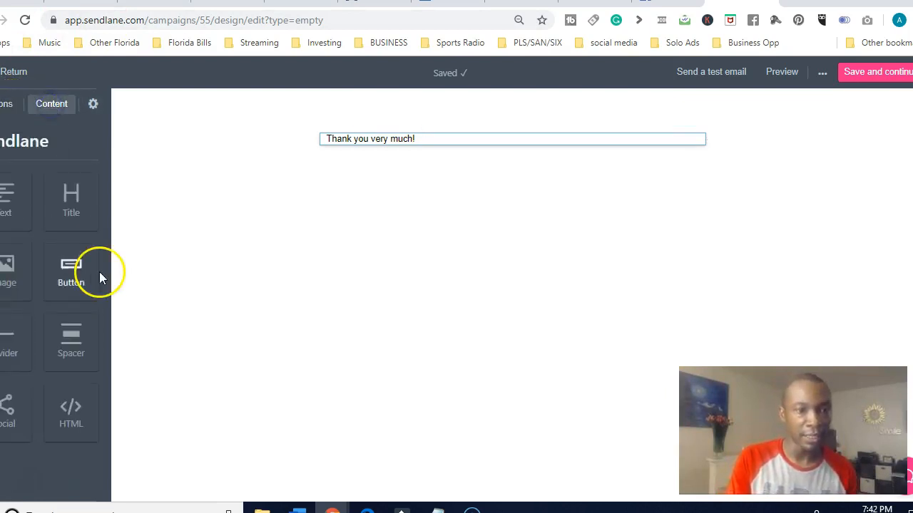
left_click_drag(10, 271, 481, 224)
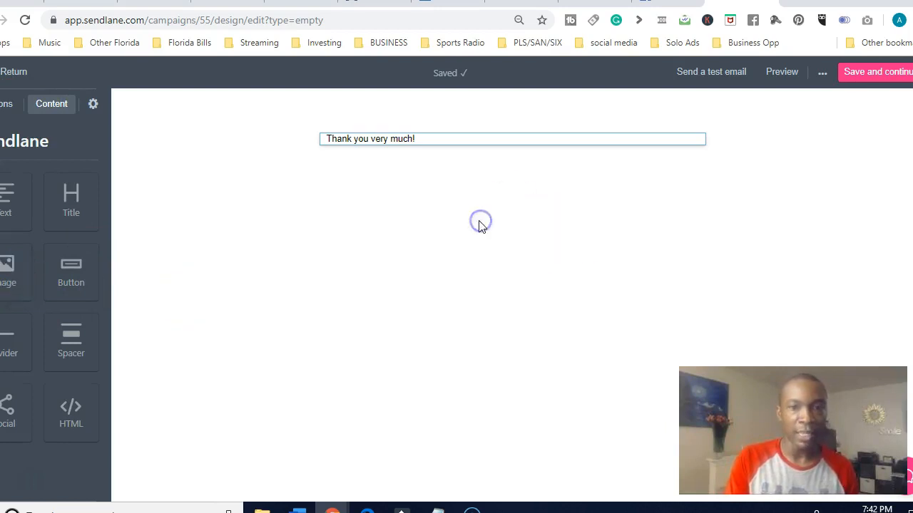
left_click(8, 105)
left_click_drag(15, 157, 431, 199)
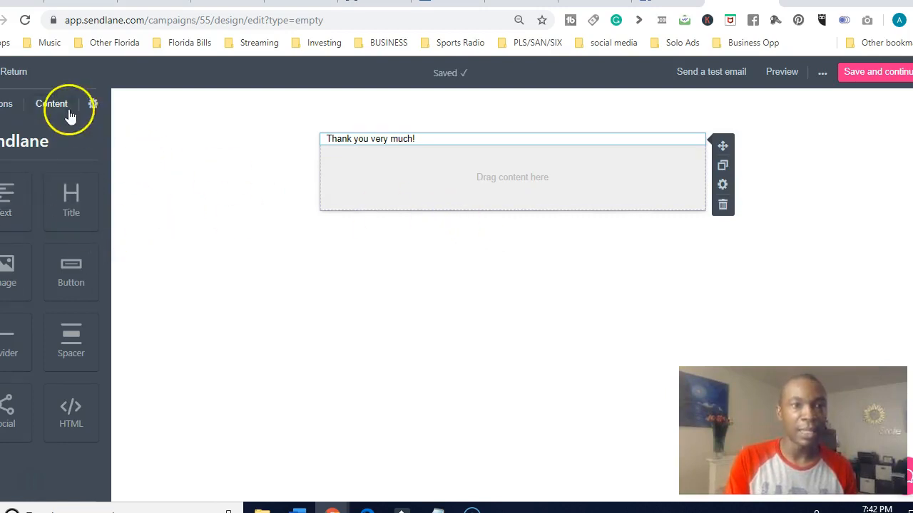
Place an image block in the empty section and load the picture "logo" from the 30 Day Youtube Challenge folder
left_click(53, 105)
left_click_drag(23, 267, 424, 171)
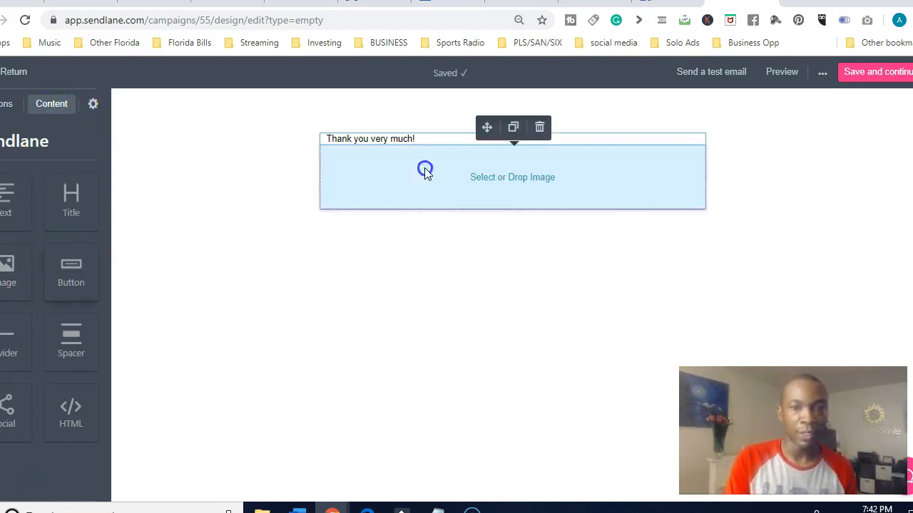
left_click(514, 181)
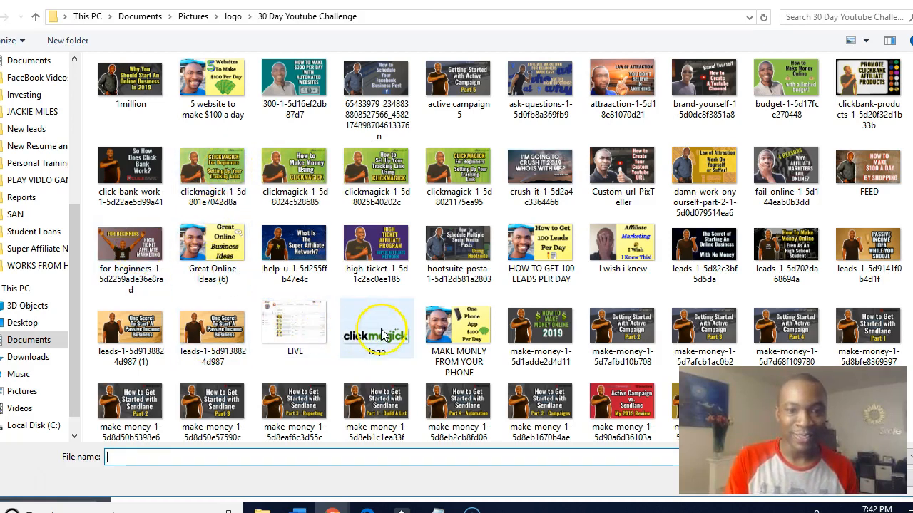
double_click(340, 335)
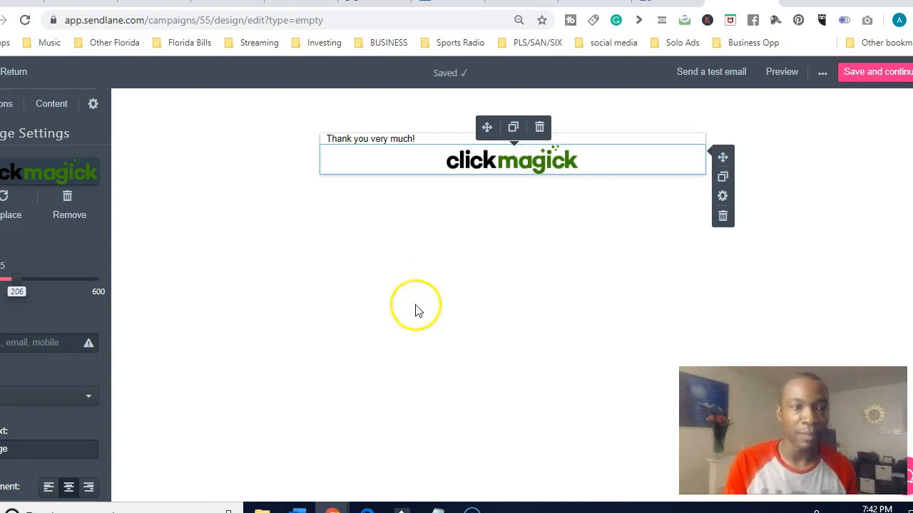
left_click(53, 343)
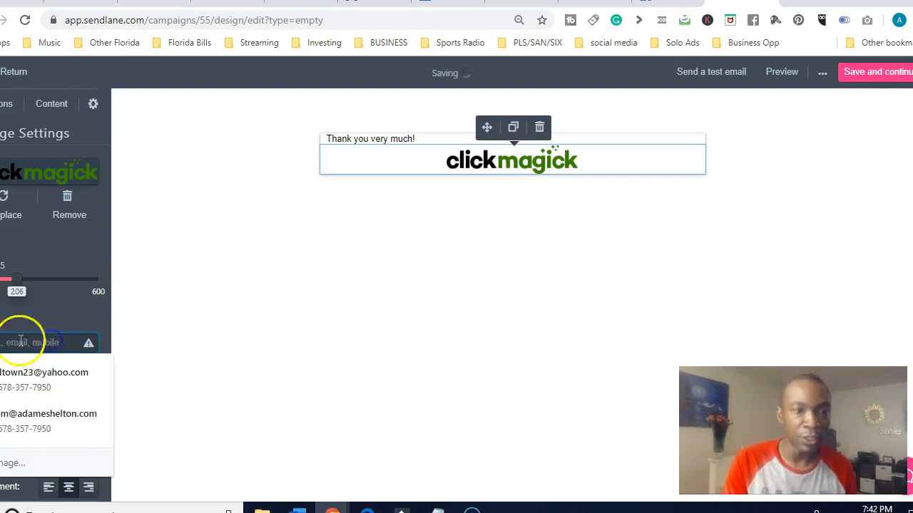
left_click(185, 318)
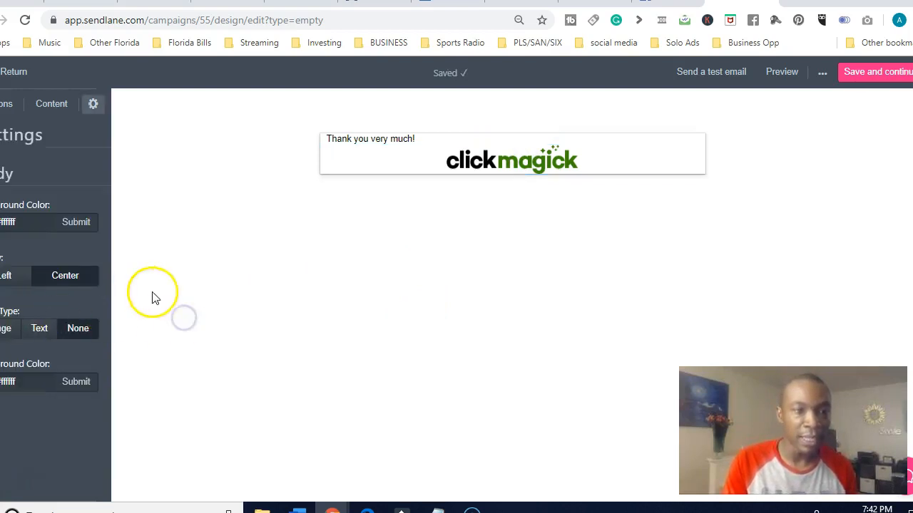
left_click(514, 171)
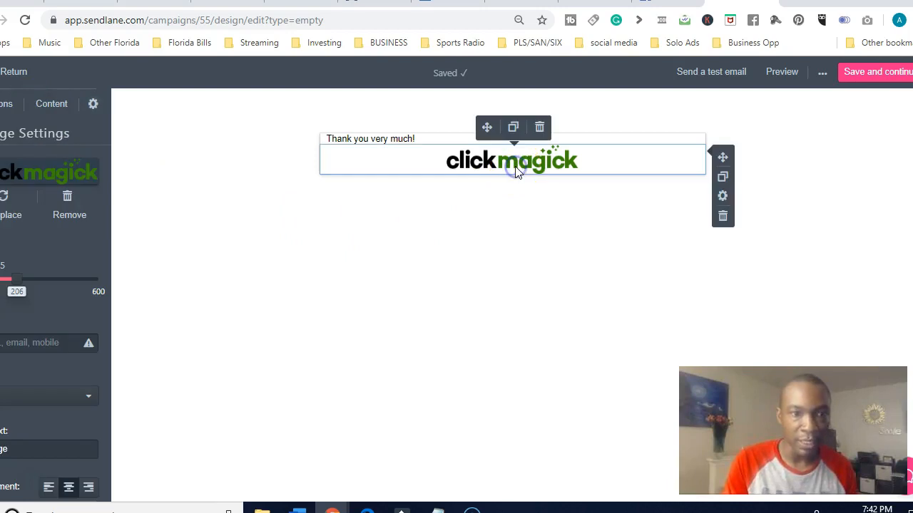
left_click(40, 346)
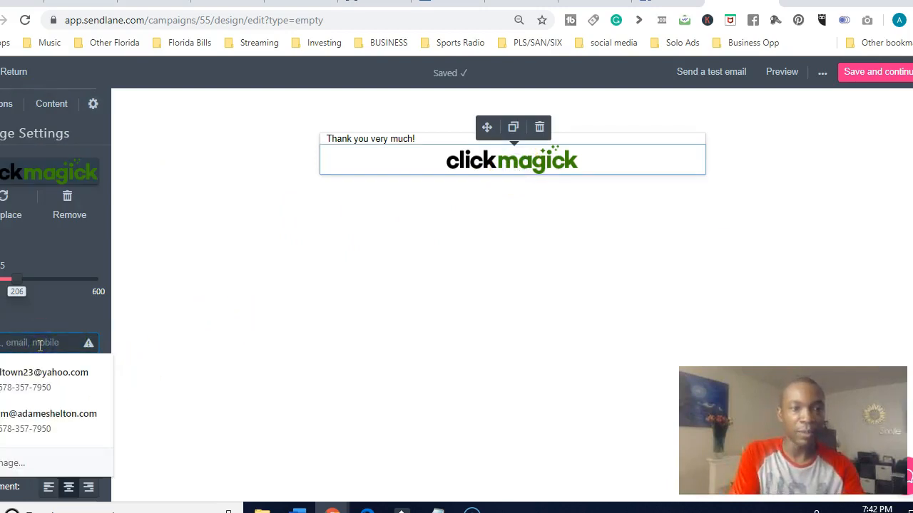
type("www.yahoo.com")
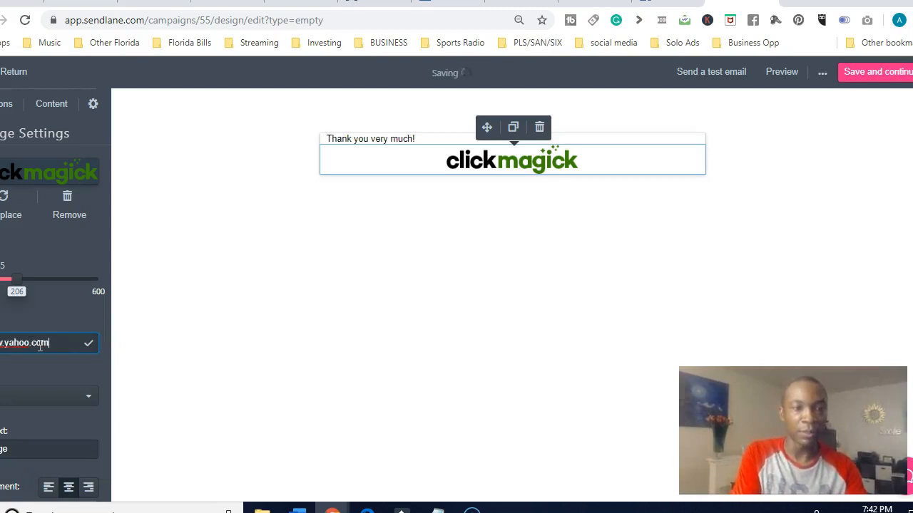
left_click(109, 328)
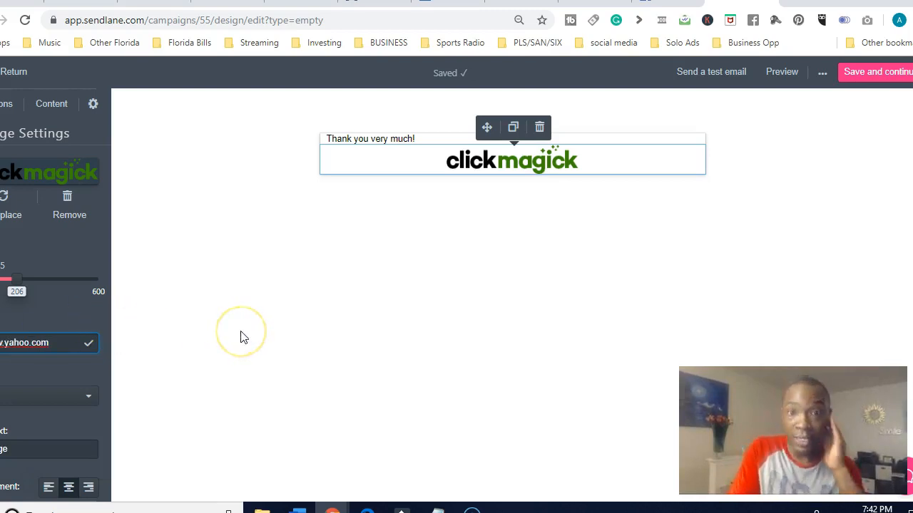
key("BackSpace")
key("BackSpace")
key("BackSpace")
key("BackSpace")
key("BackSpace")
key("BackSpace")
key("BackSpace")
key("BackSpace")
type("ahoo.com")
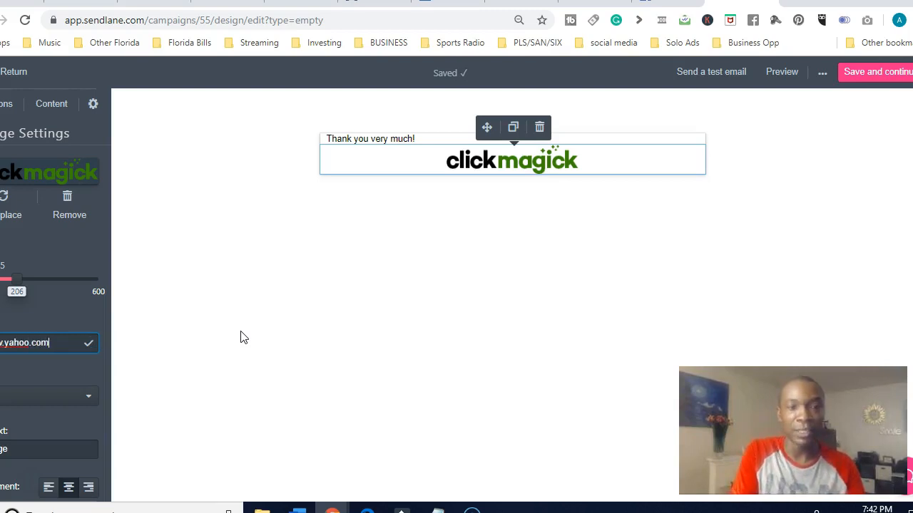
left_click(89, 343)
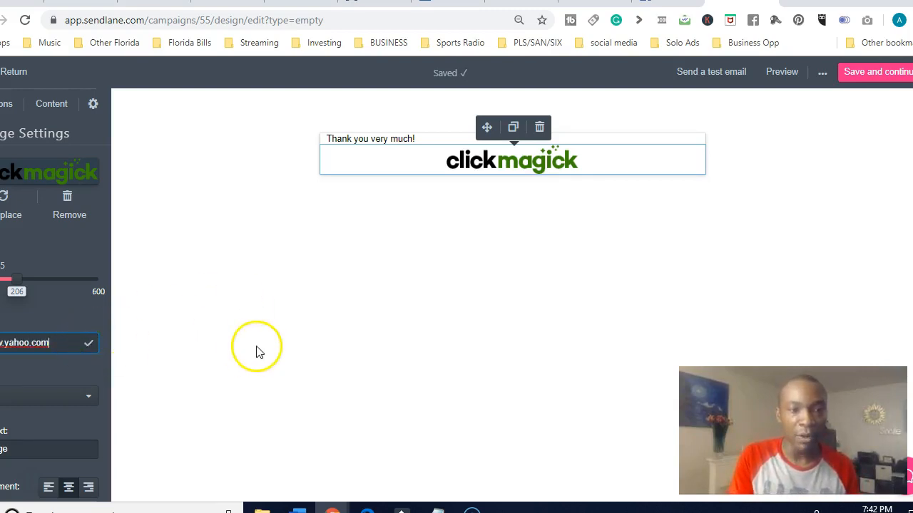
left_click(256, 349)
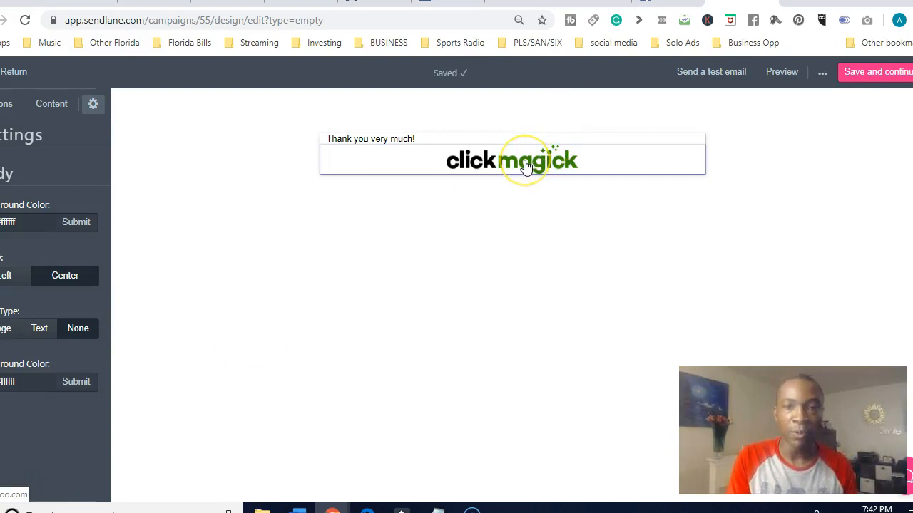
Preview the email's desktop and mobile layouts, check the logo's link, and close the preview
left_click(780, 73)
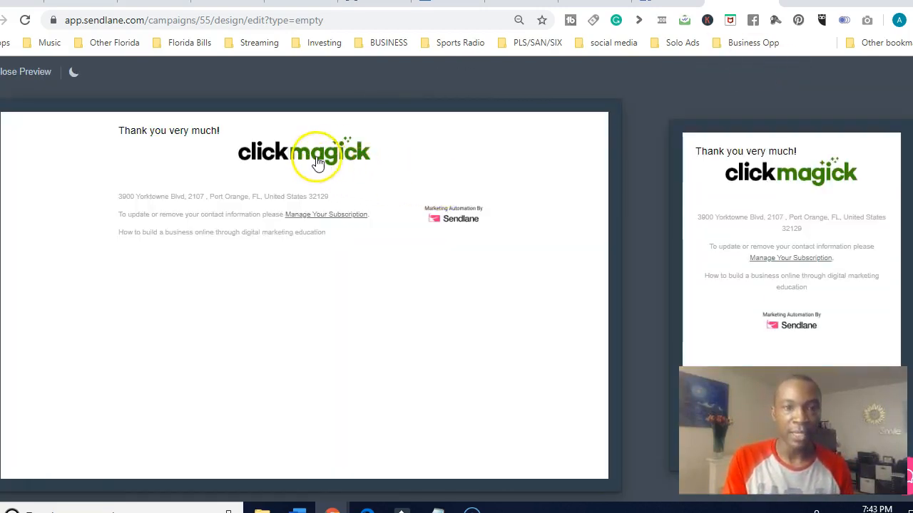
left_click(318, 153)
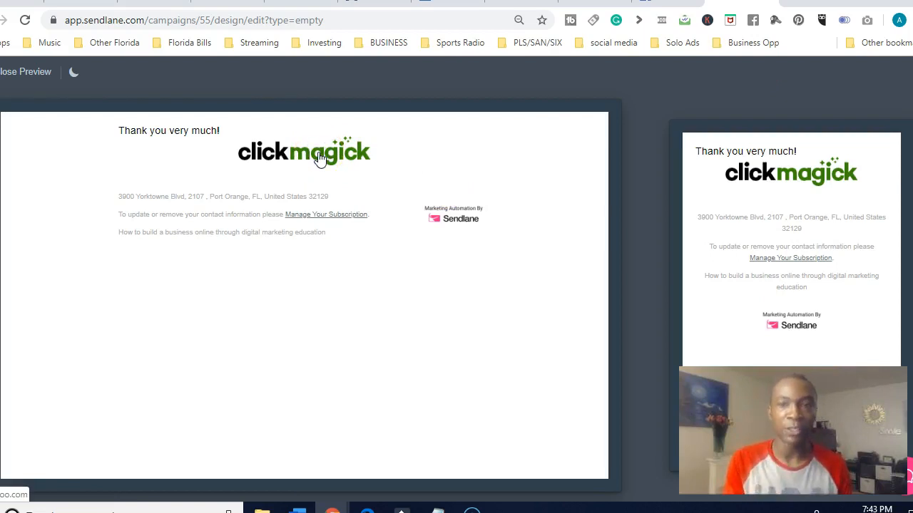
left_click(29, 74)
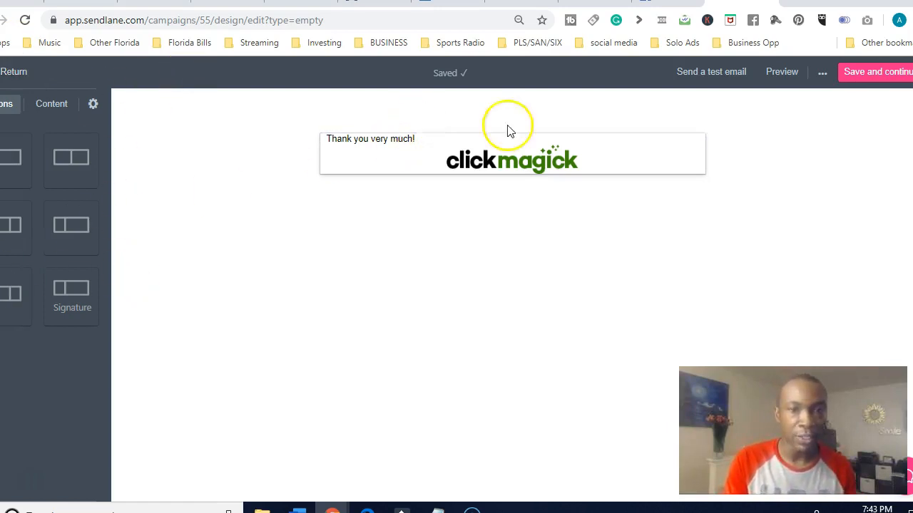
Select the ClickMagick logo block and try out its move control
left_click(721, 77)
left_click(519, 169)
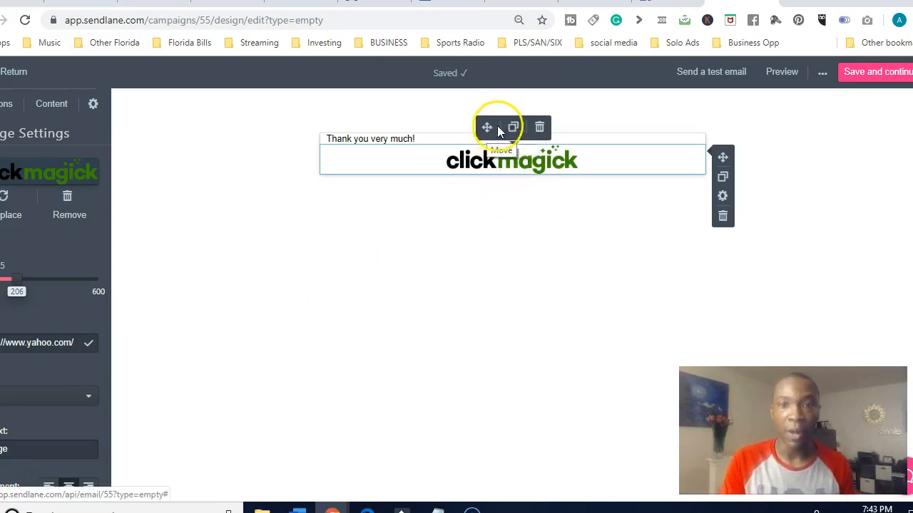
left_click_drag(487, 127, 507, 153)
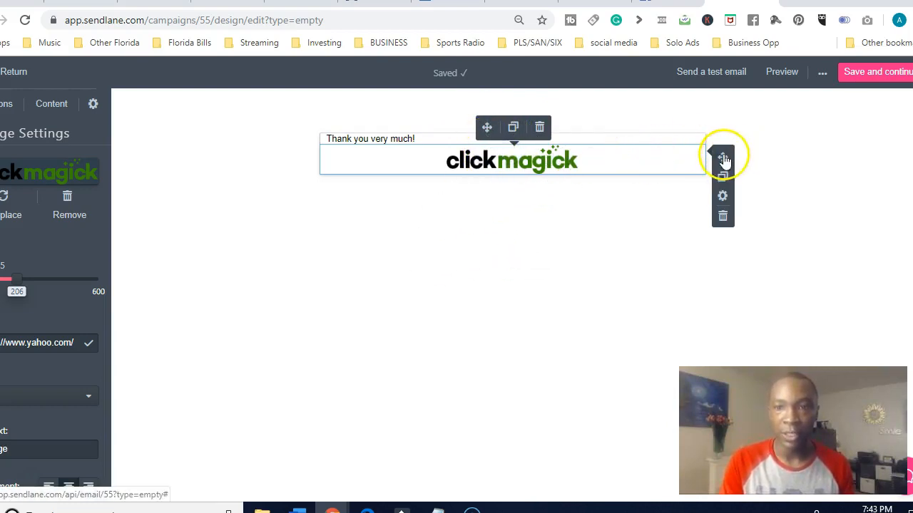
left_click(626, 226)
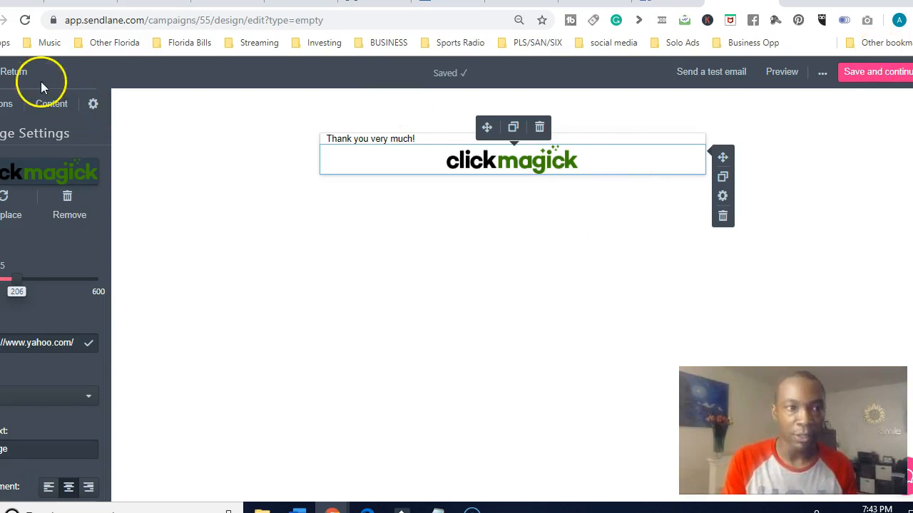
Leave the email editor and go back through the design page to the dashboard
left_click(20, 74)
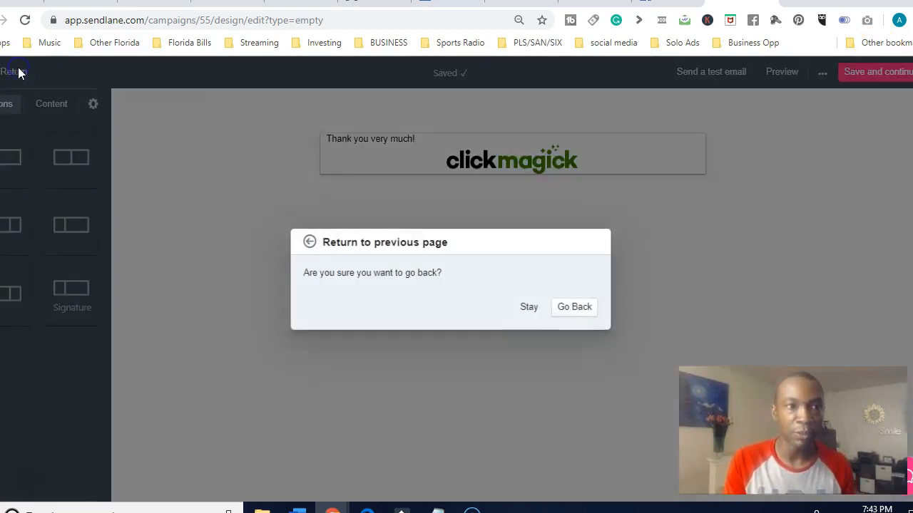
left_click(578, 308)
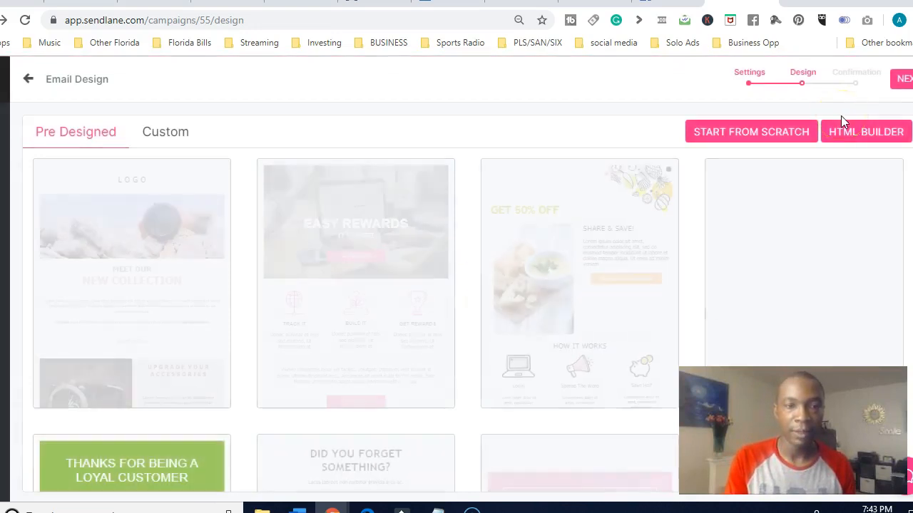
left_click(20, 76)
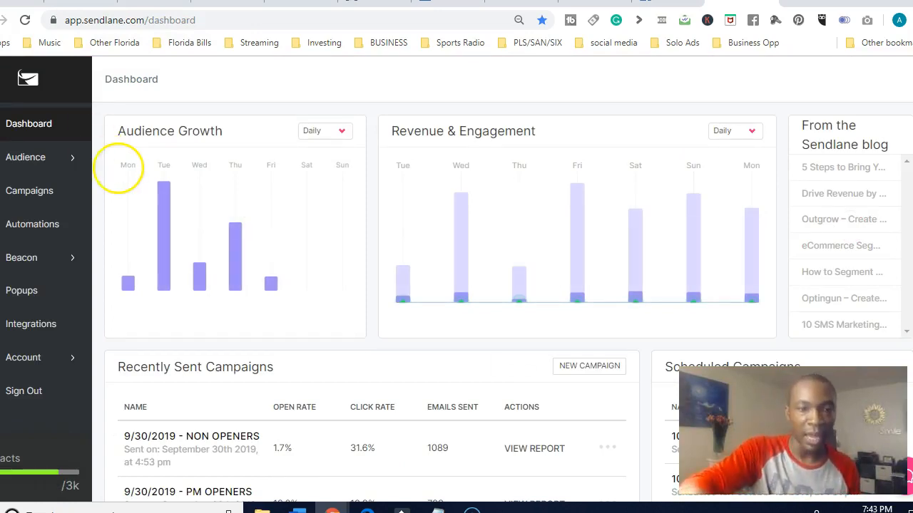
Duplicate the recently sent campaign "9/30/2019 - PM OPENERS" under the name "Tonight we go"
scroll(118, 169, "down", 3)
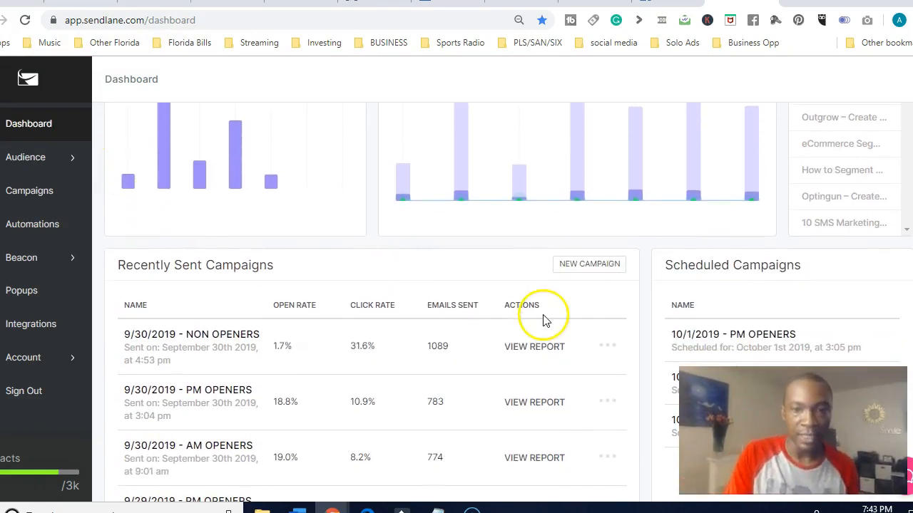
left_click(607, 345)
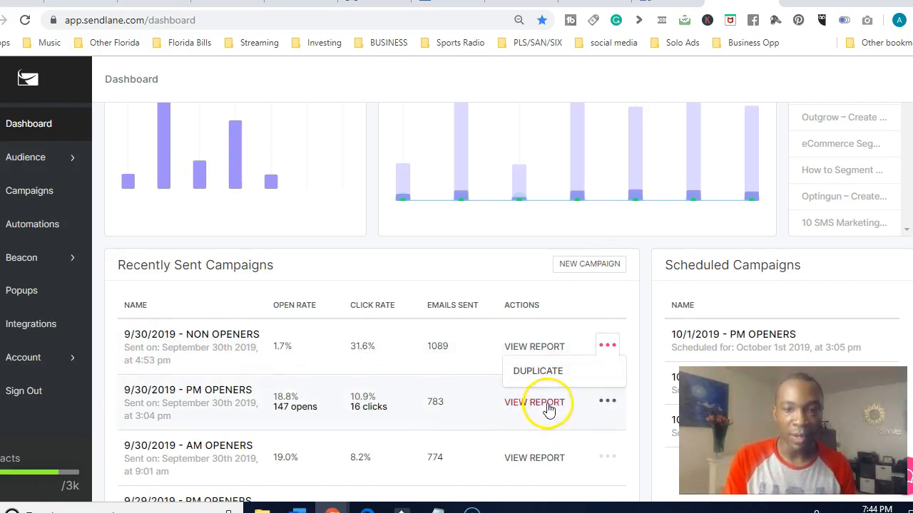
left_click(608, 403)
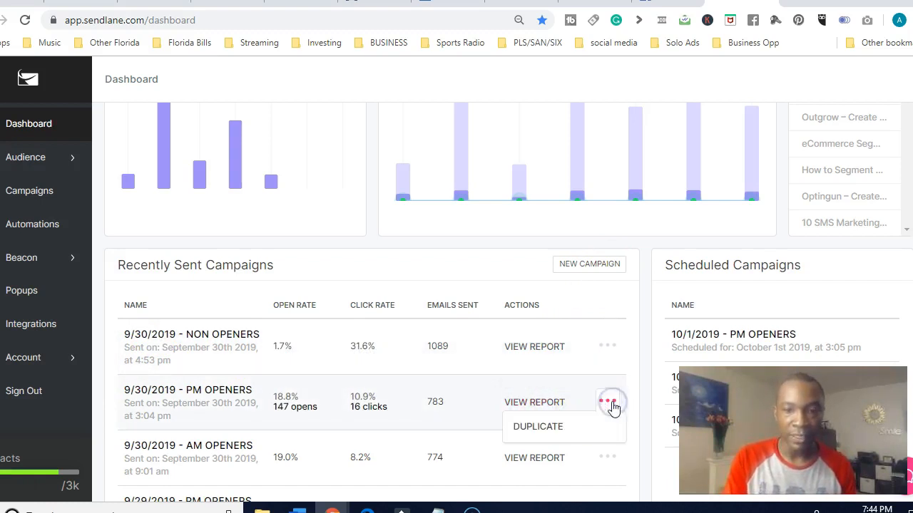
left_click(539, 427)
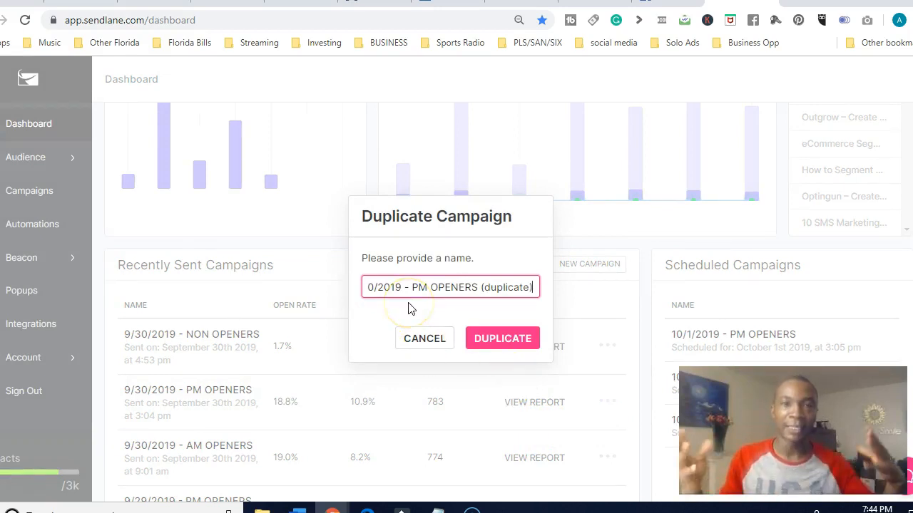
left_click(388, 286)
left_click_drag(412, 287, 631, 265)
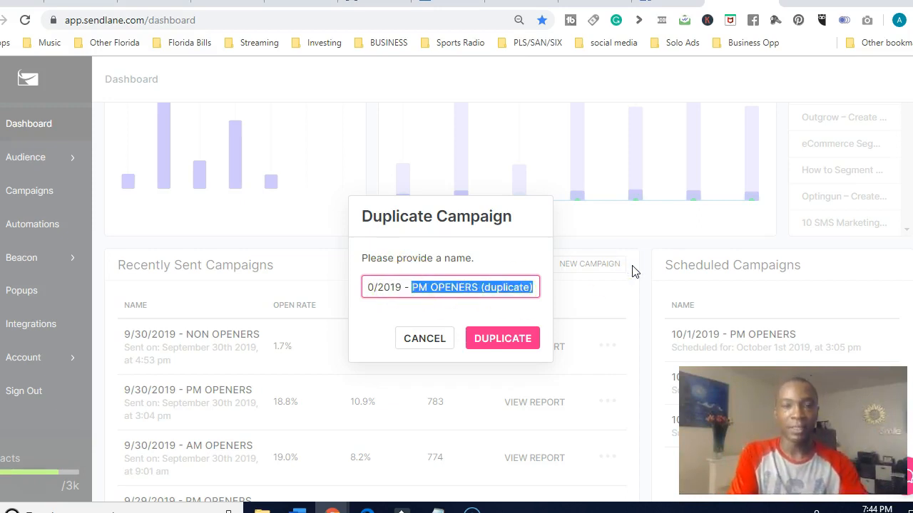
type("tingi")
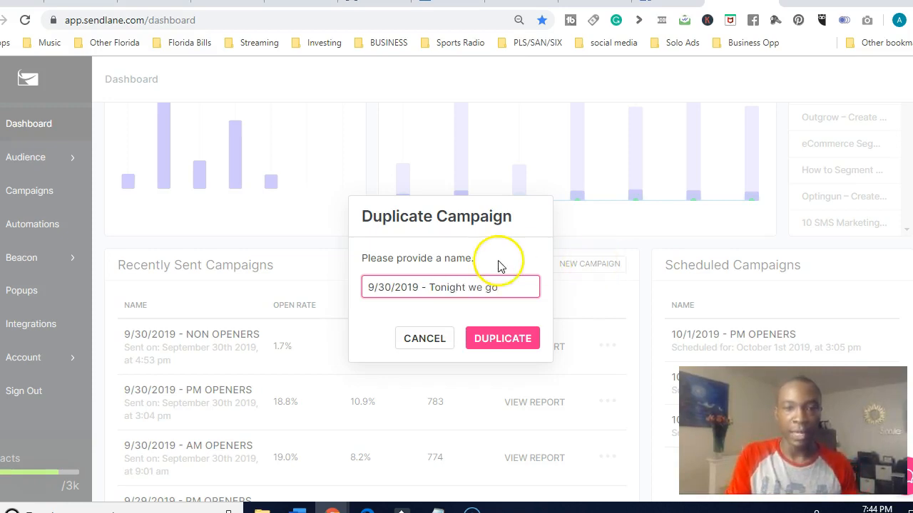
left_click_drag(427, 288, 308, 294)
key("BackSpace")
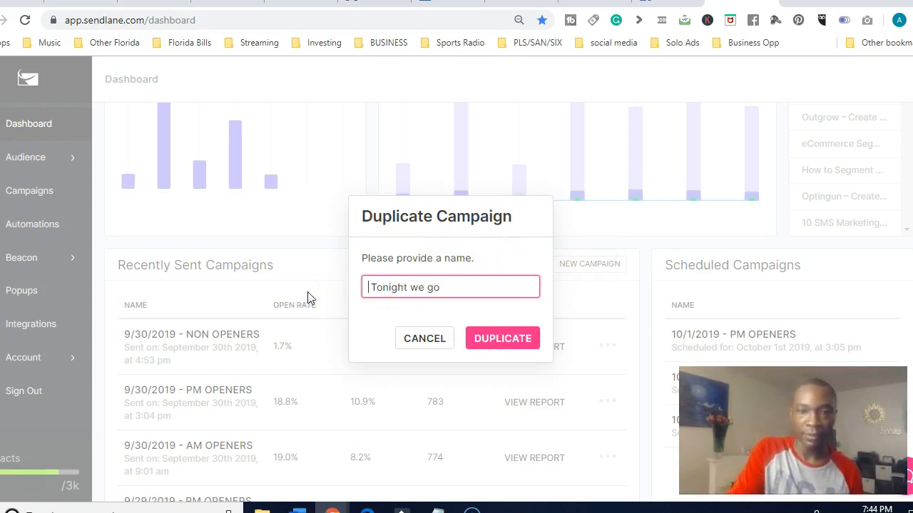
left_click(514, 343)
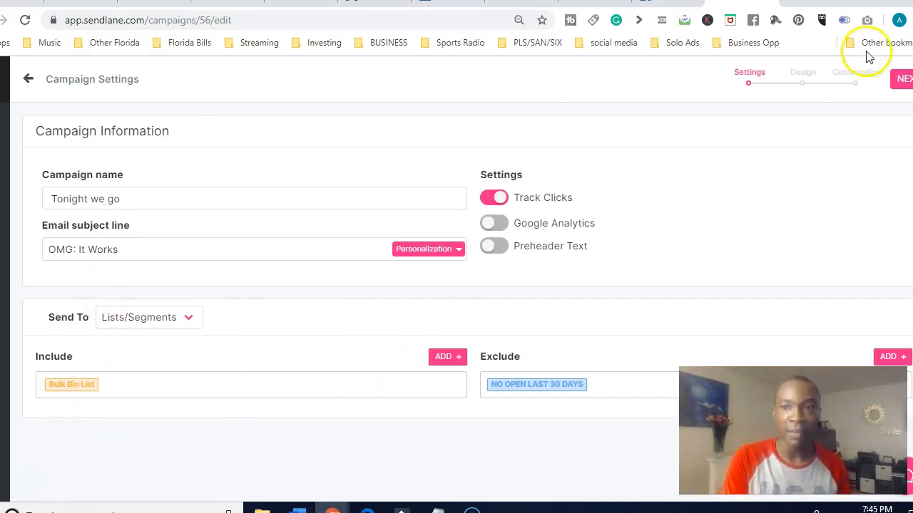
Continue from the duplicated campaign's settings to its email design and look over the message, staying in the editor
left_click(901, 81)
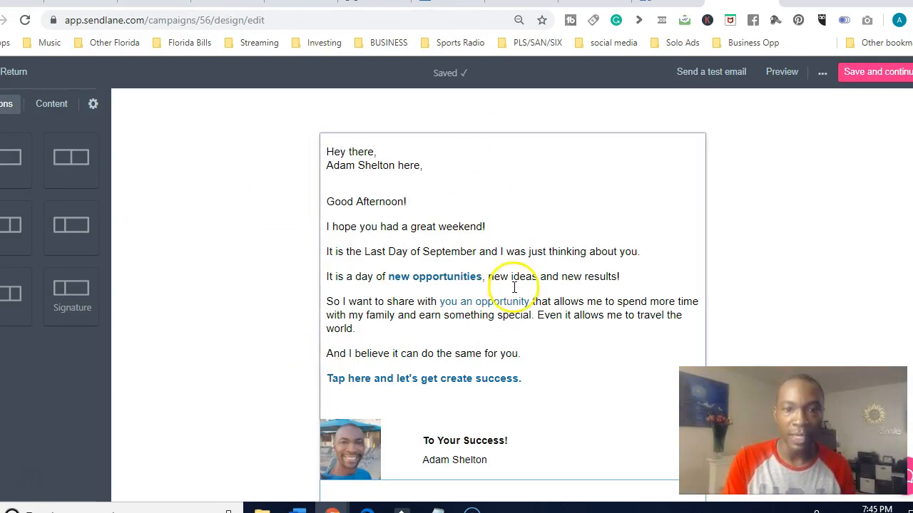
left_click(14, 72)
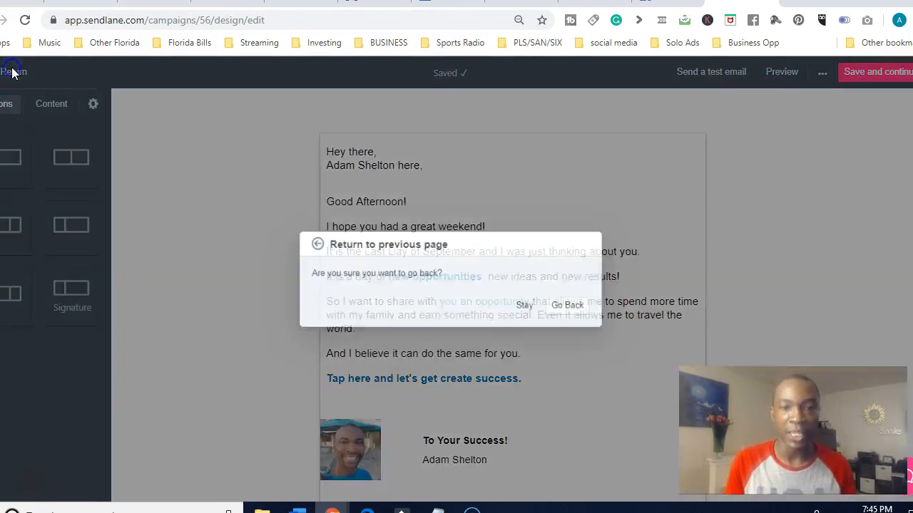
left_click(527, 306)
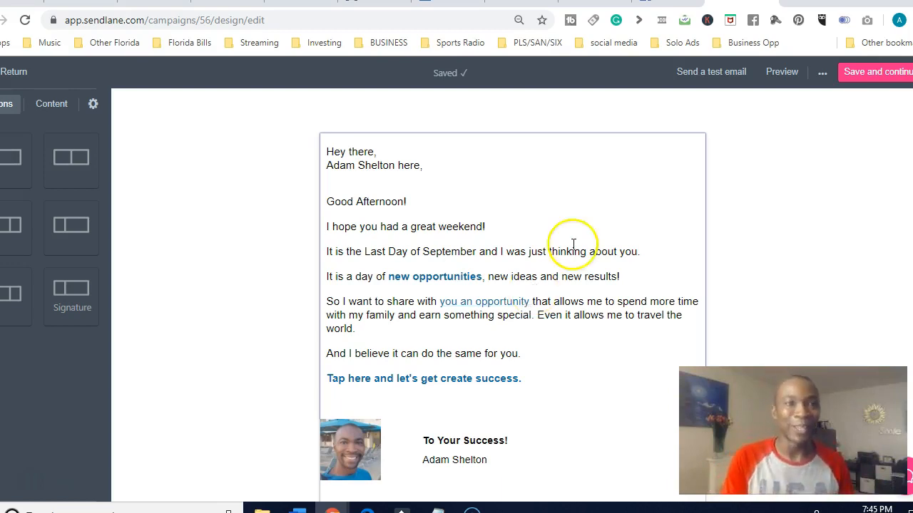
Exit the duplicated campaign's email editor and return to the dashboard
left_click(13, 71)
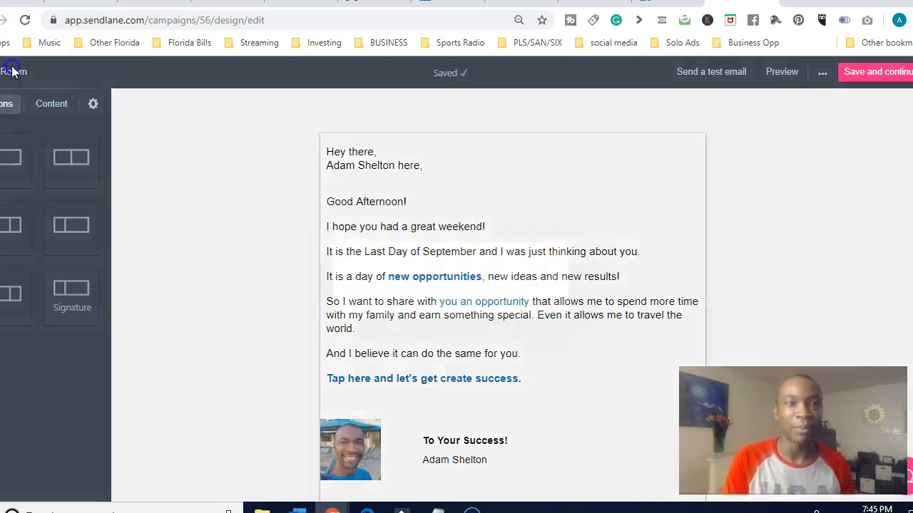
left_click(581, 307)
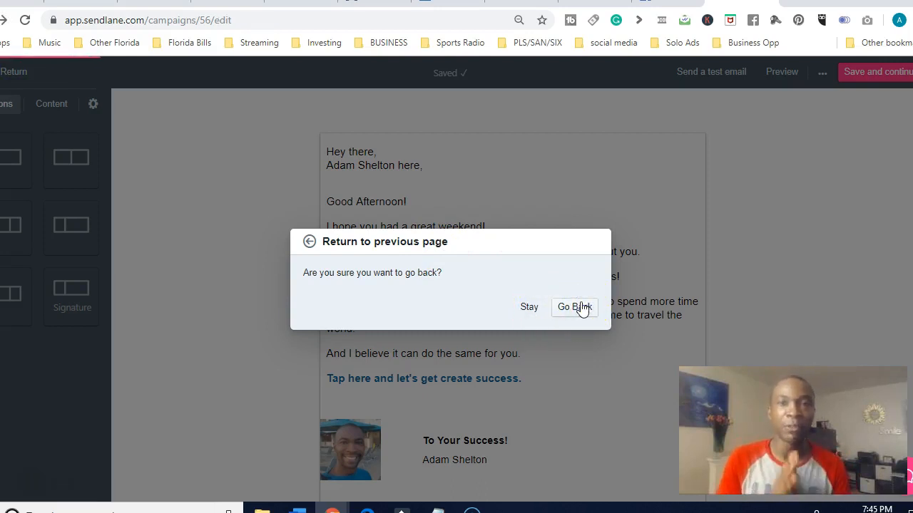
left_click(581, 307)
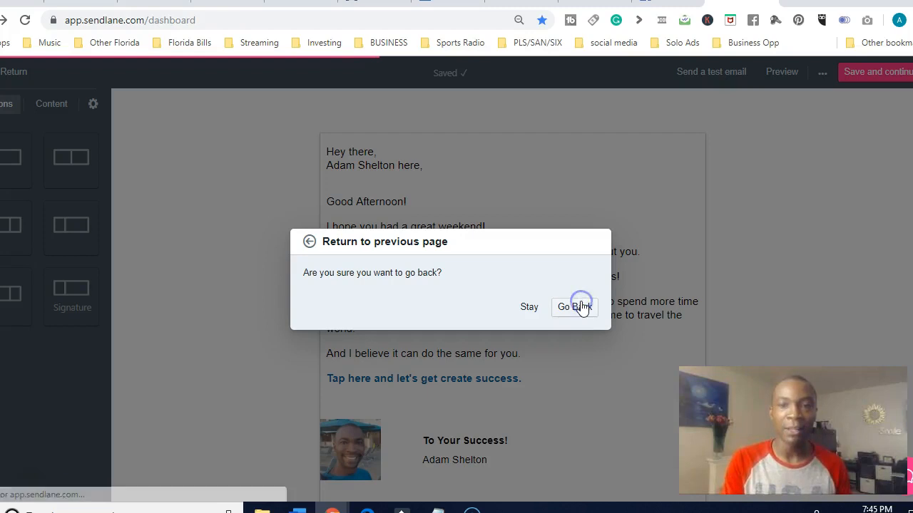